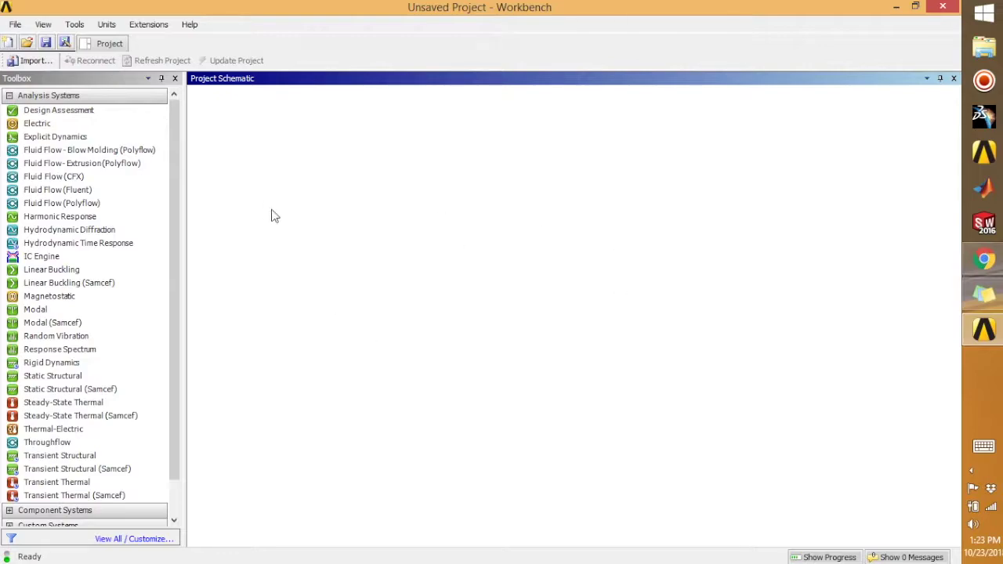
# Add a Static Structural system to the project and name it 'prob'
pyautogui.click(83, 352)
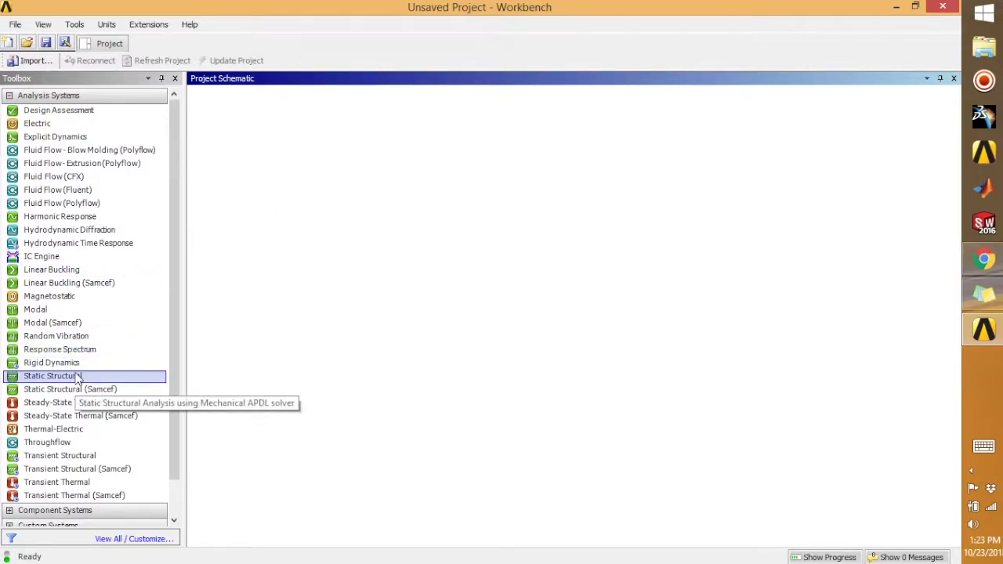
pyautogui.doubleClick(77, 377)
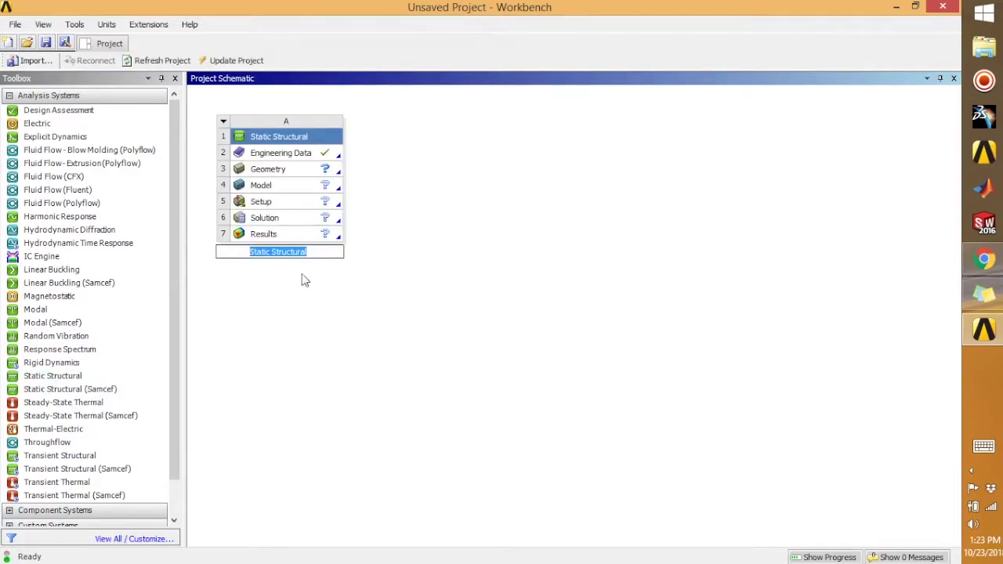
pyautogui.write('prob')
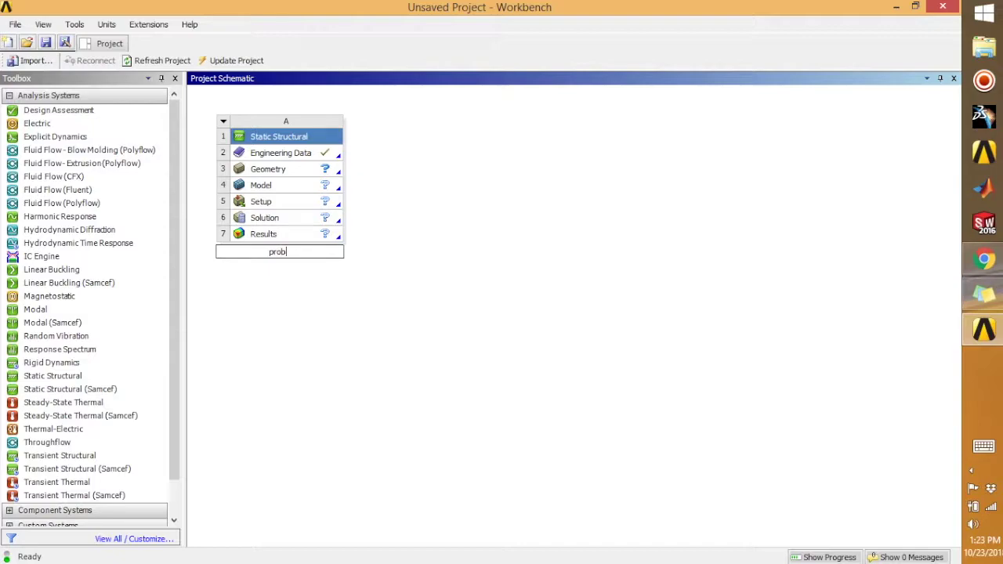
pyautogui.press('Return')
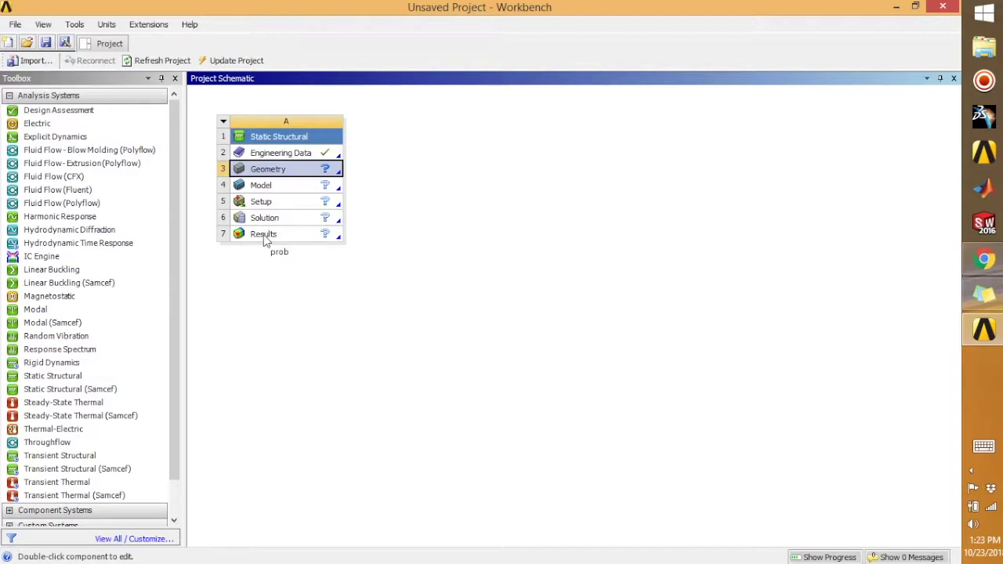
# Check the Geometry cell's status and bring up its context menu
pyautogui.click(338, 177)
pyautogui.click(305, 177)
pyautogui.rightClick(304, 175)
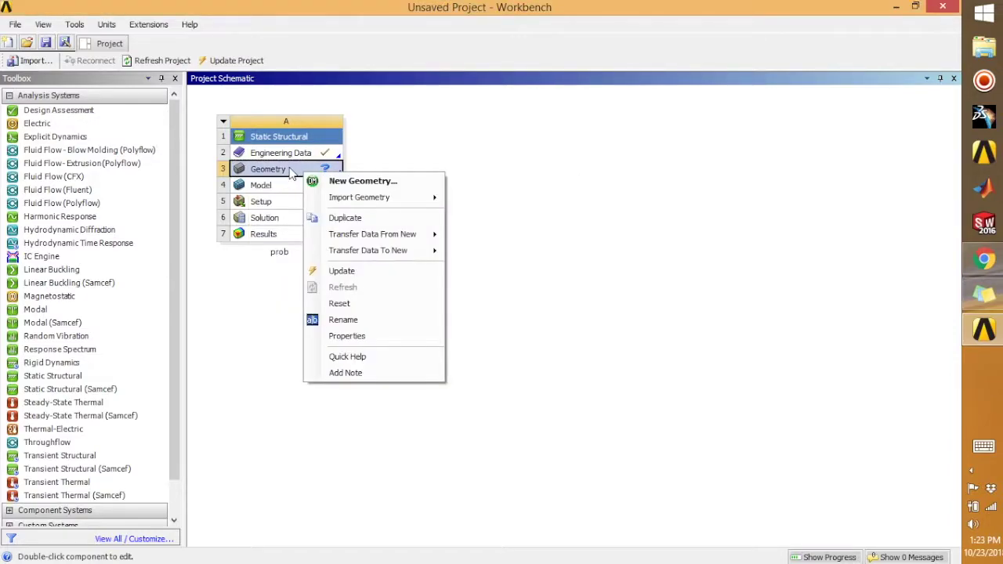
# Choose New Geometry on prob's Geometry cell to launch DesignModeler
pyautogui.click(349, 182)
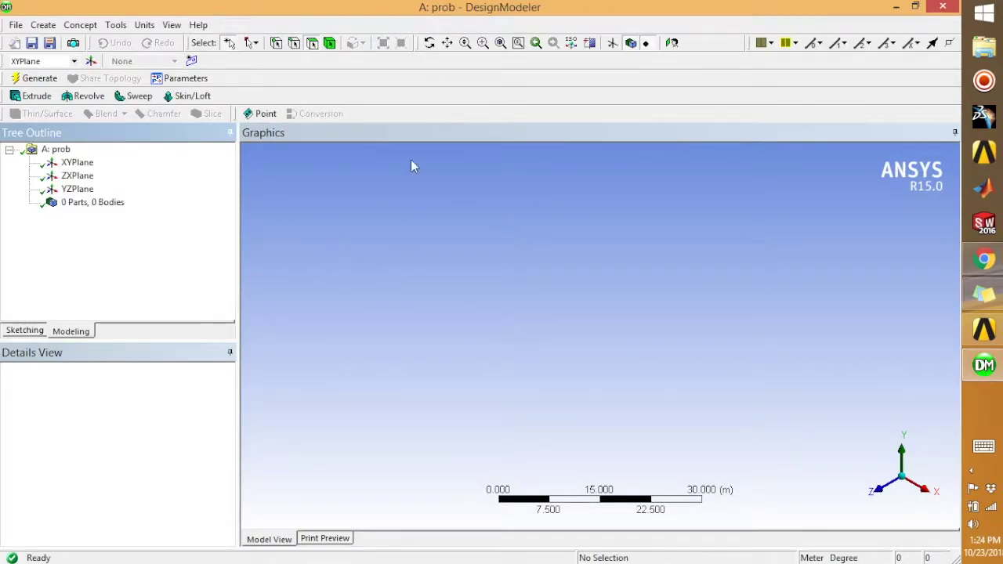
# Set the model length units to Millimeter
pyautogui.click(145, 25)
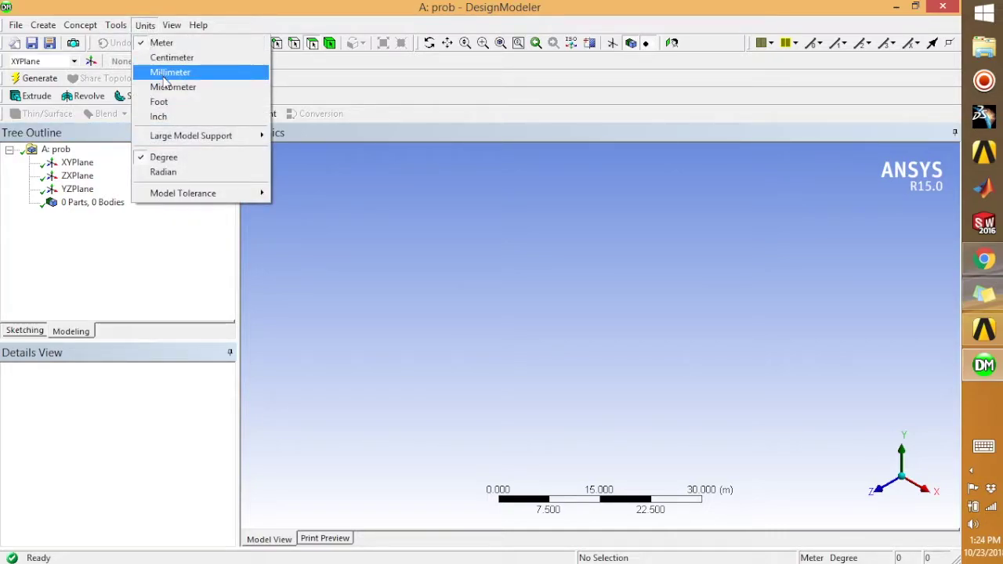
pyautogui.click(162, 74)
pyautogui.click(145, 25)
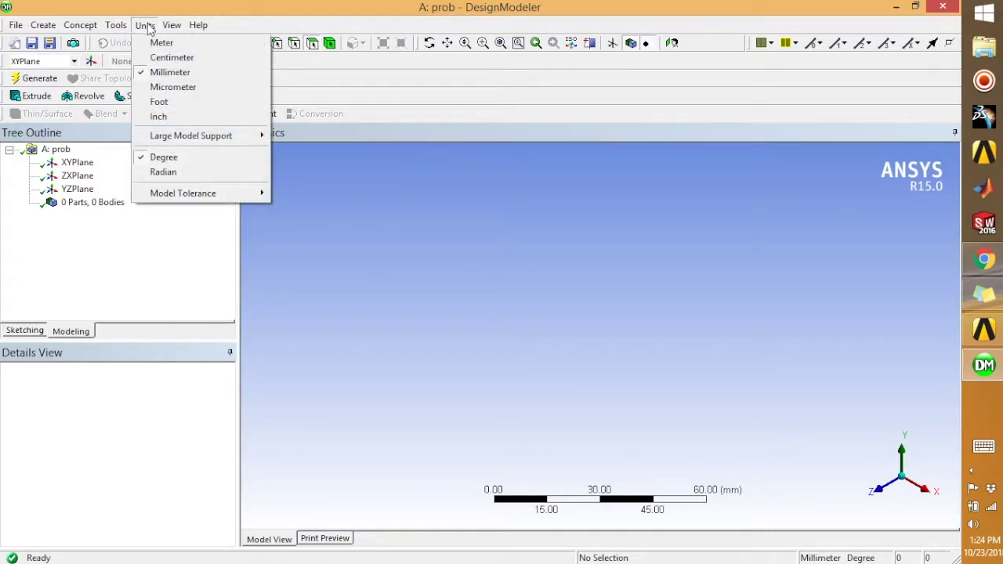
pyautogui.click(147, 26)
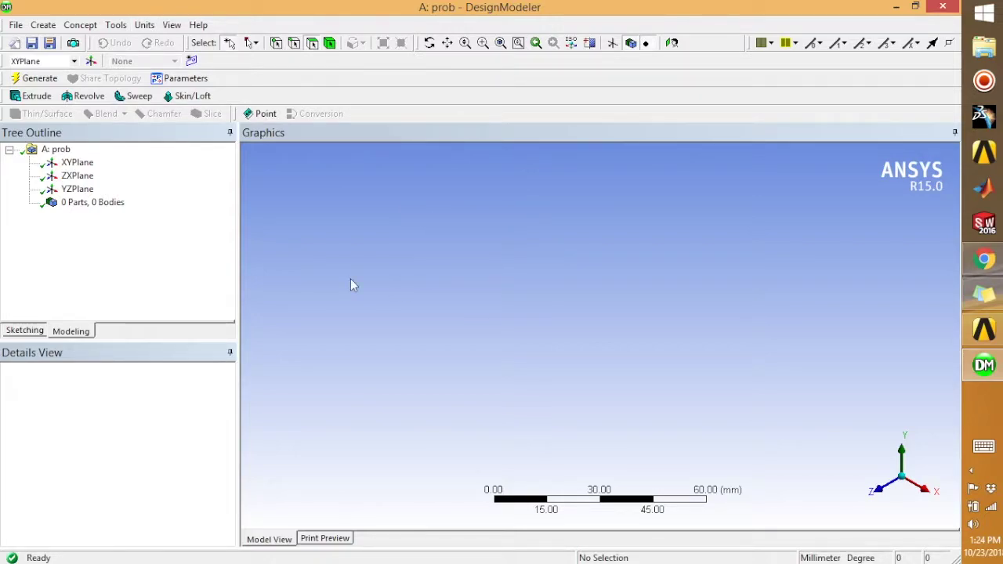
# Orient the view to look straight at the XYPlane
pyautogui.click(86, 163)
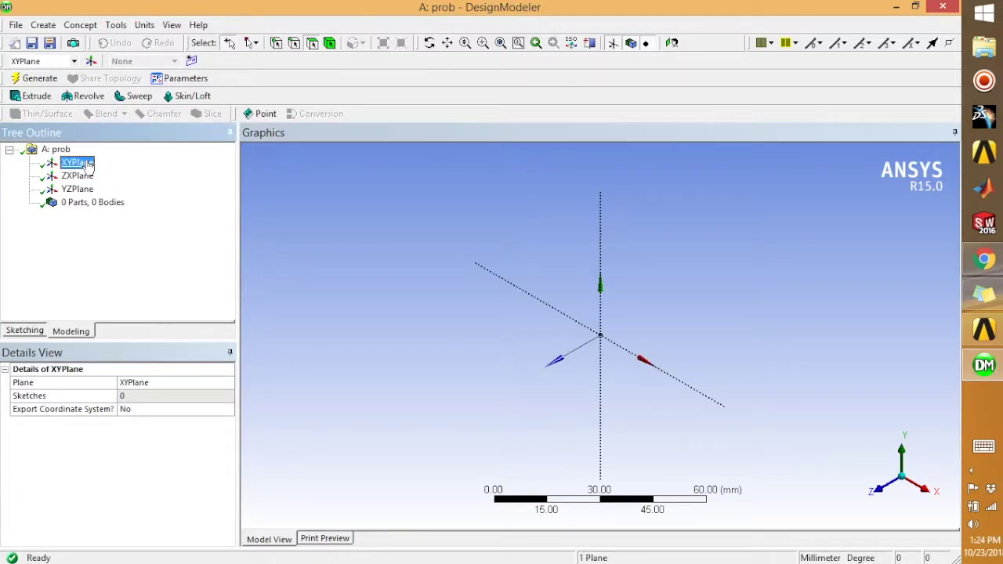
pyautogui.rightClick(88, 165)
pyautogui.click(106, 166)
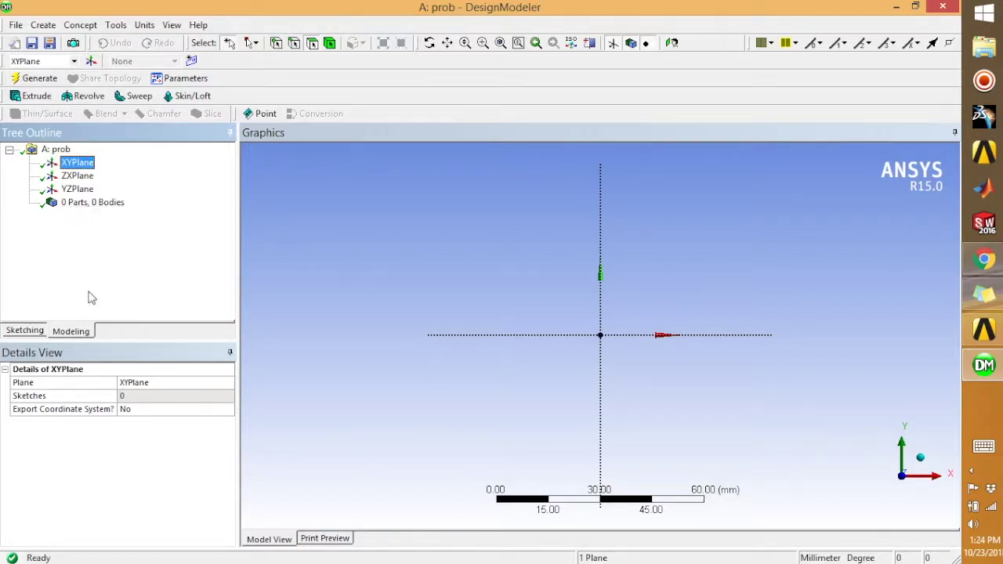
# Sketch a rectangle on the XYPlane from the origin to an upper-right corner
pyautogui.click(25, 331)
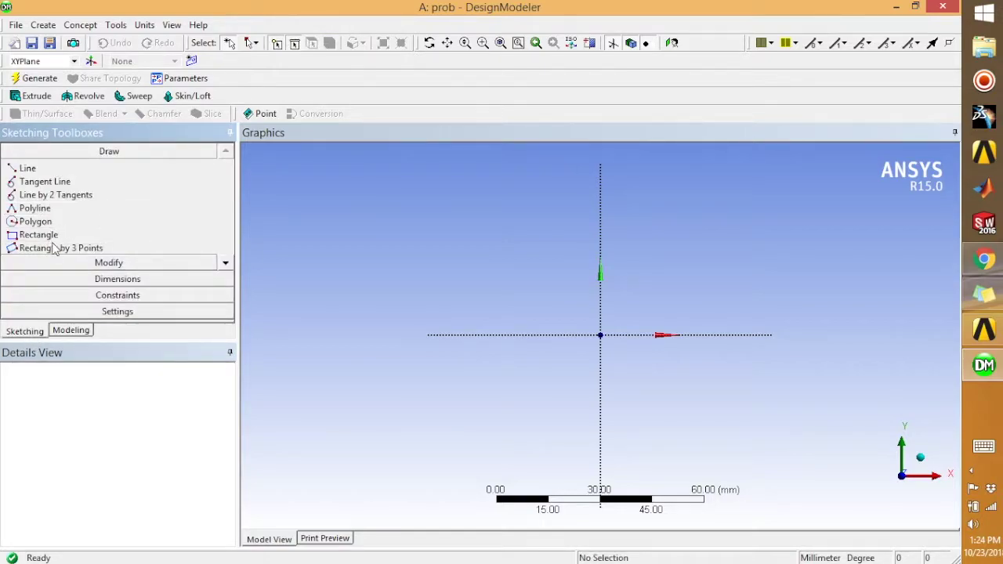
pyautogui.click(44, 235)
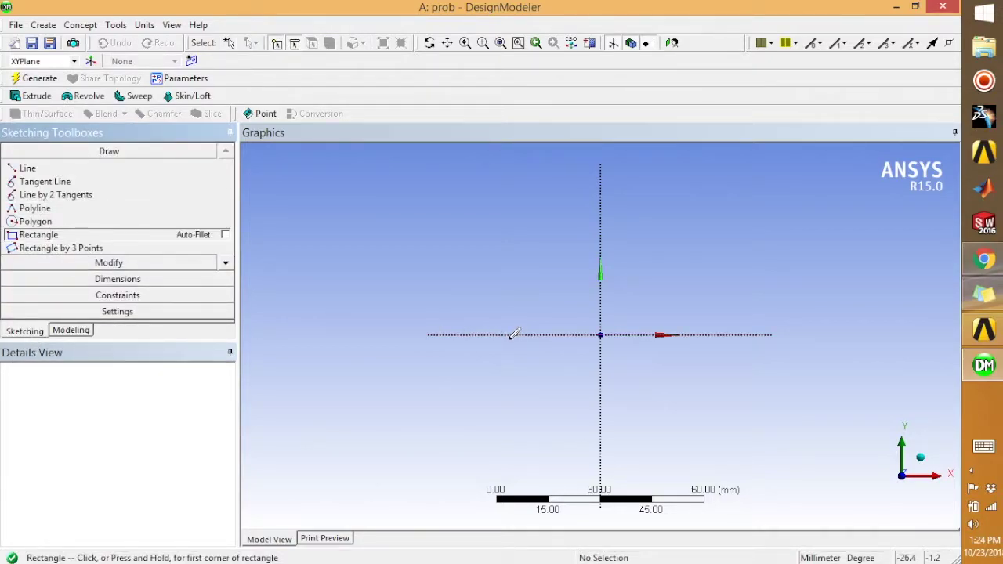
pyautogui.click(600, 334)
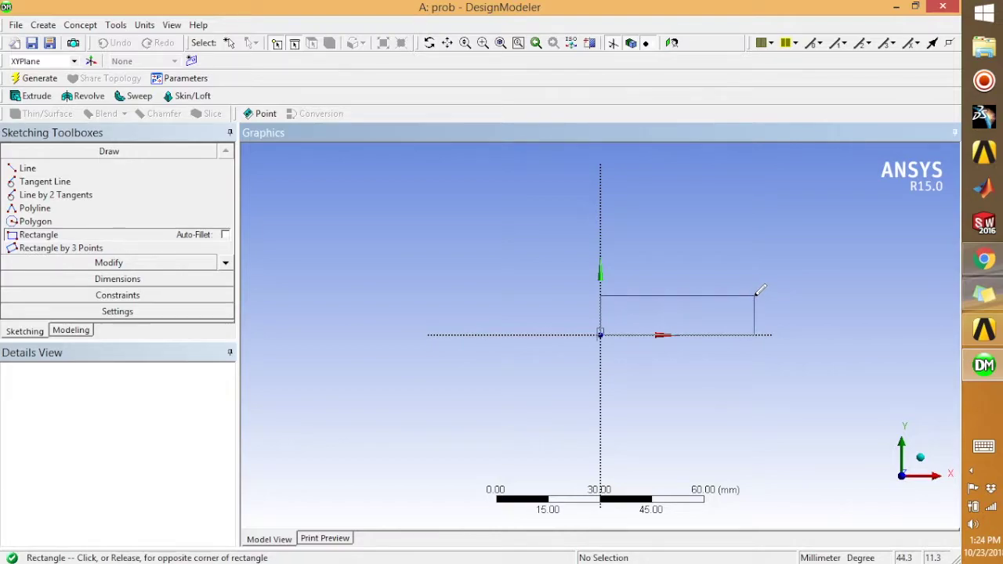
pyautogui.click(802, 295)
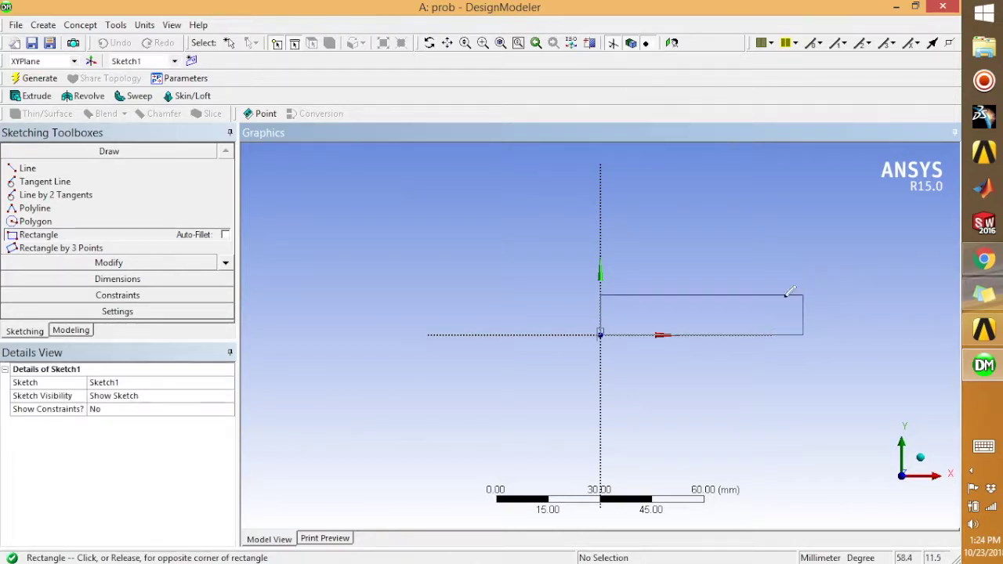
pyautogui.click(788, 294)
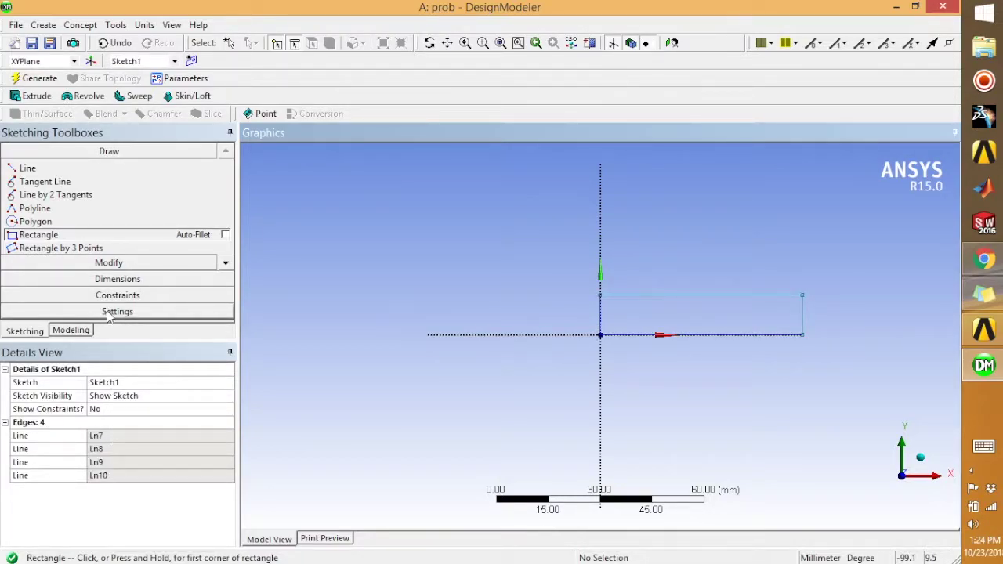
pyautogui.click(117, 279)
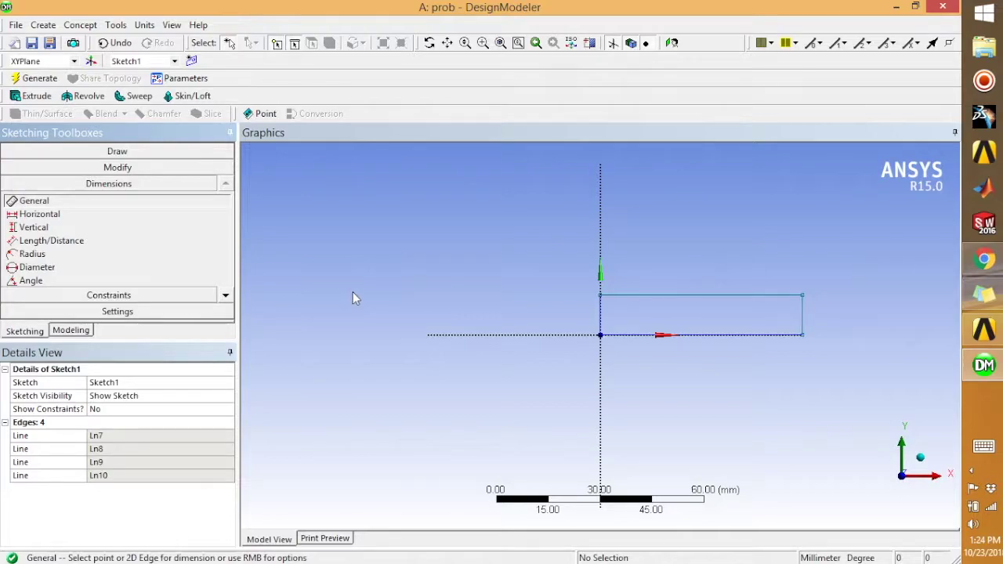
# Dimension the rectangle's top edge as H1 = 60 mm and right edge as V2 = 15 mm
pyautogui.click(689, 295)
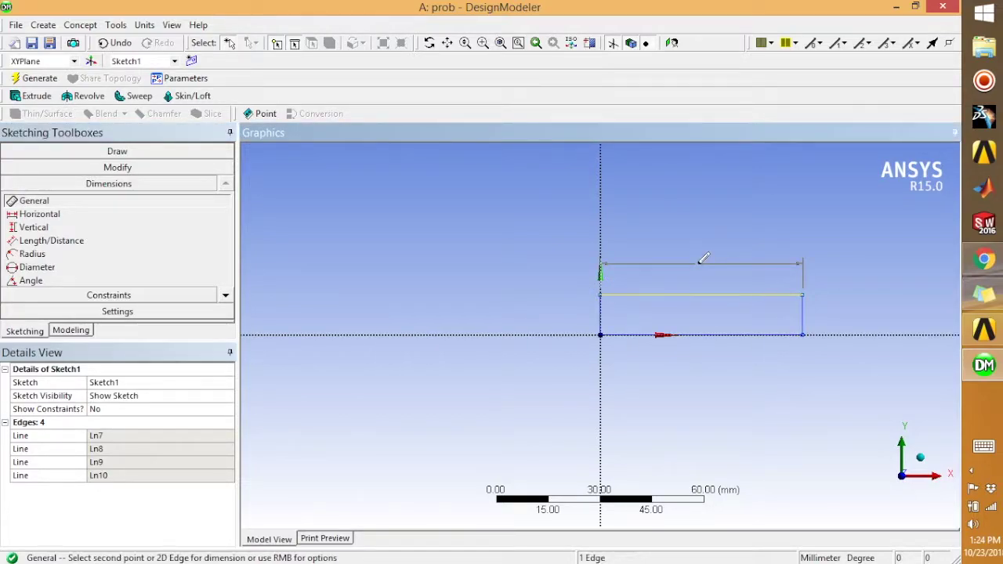
pyautogui.click(699, 264)
pyautogui.click(802, 313)
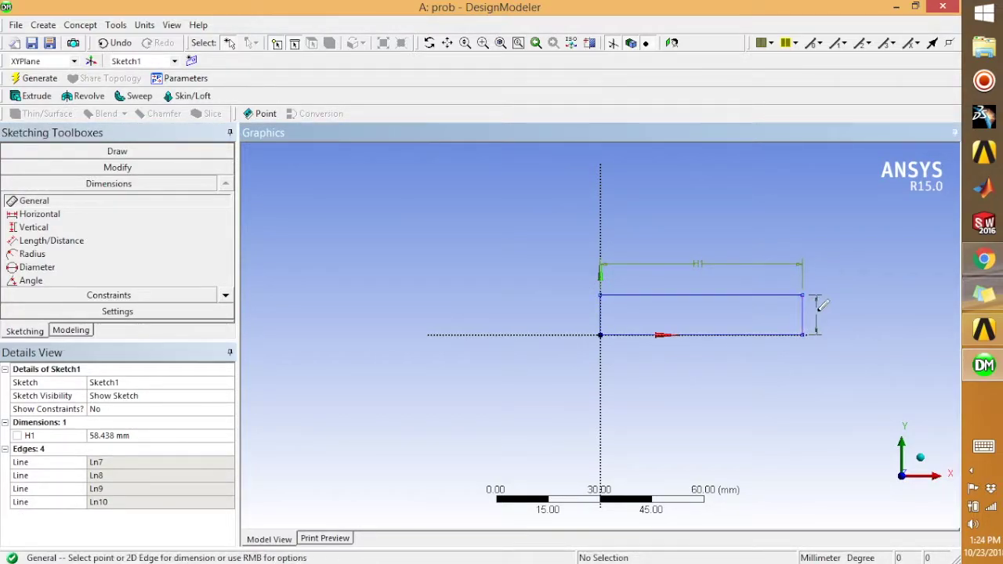
pyautogui.click(829, 321)
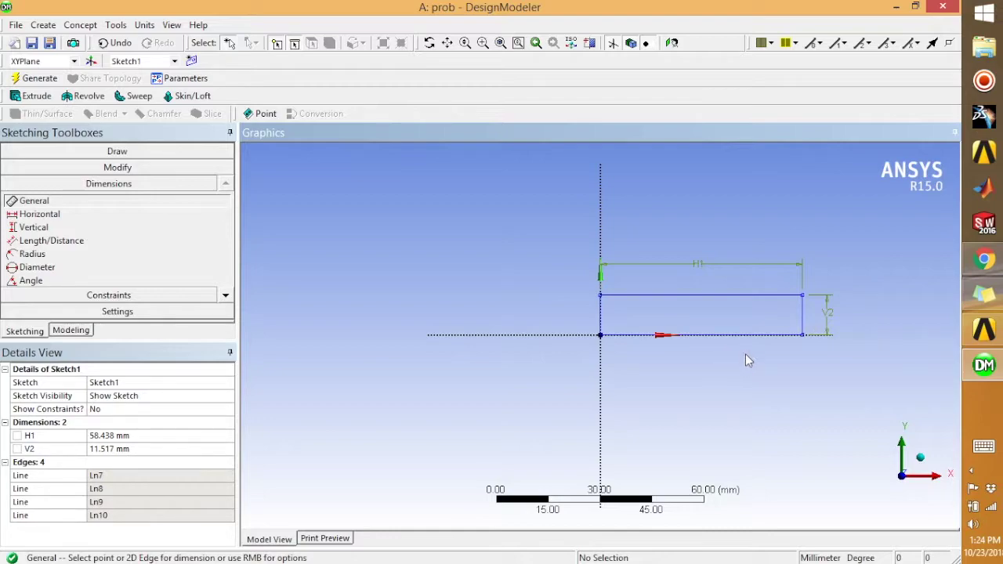
pyautogui.click(123, 436)
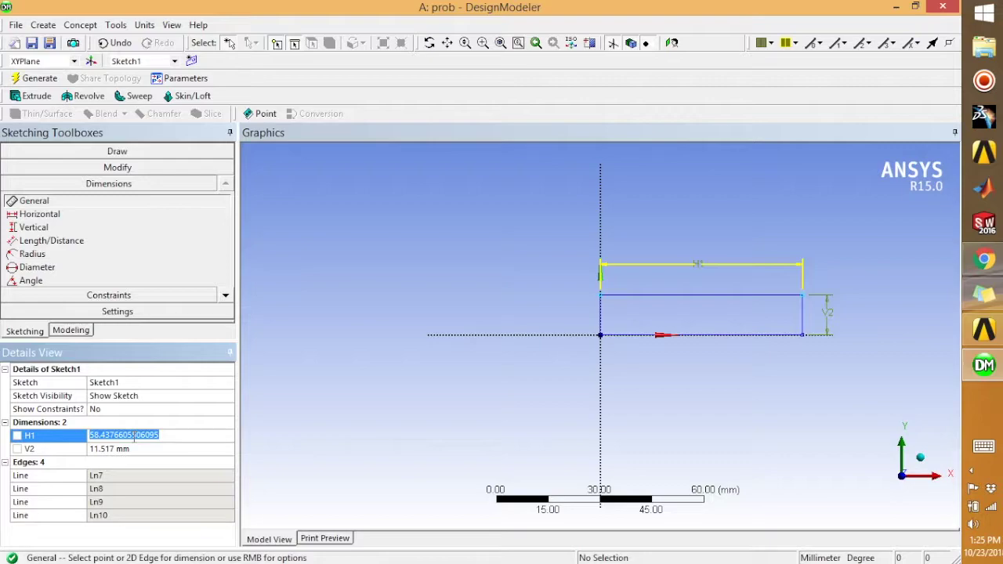
pyautogui.write('60')
pyautogui.press('Return')
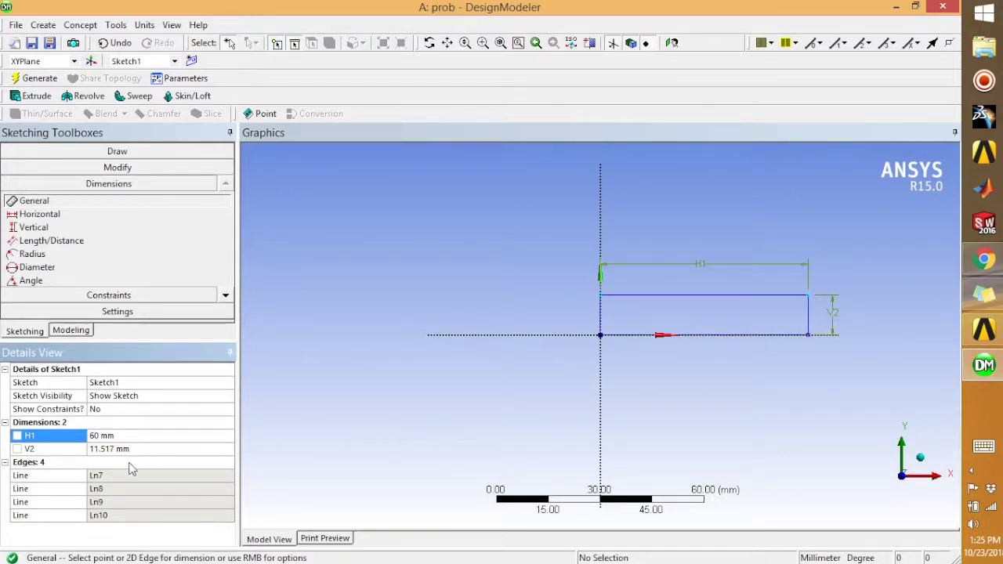
pyautogui.click(133, 449)
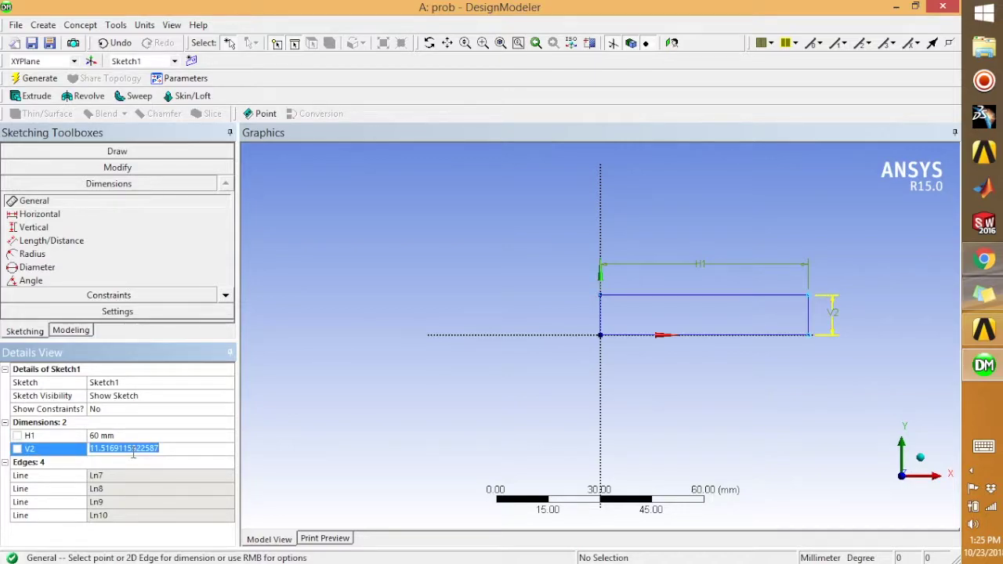
pyautogui.write('15')
pyautogui.press('Return')
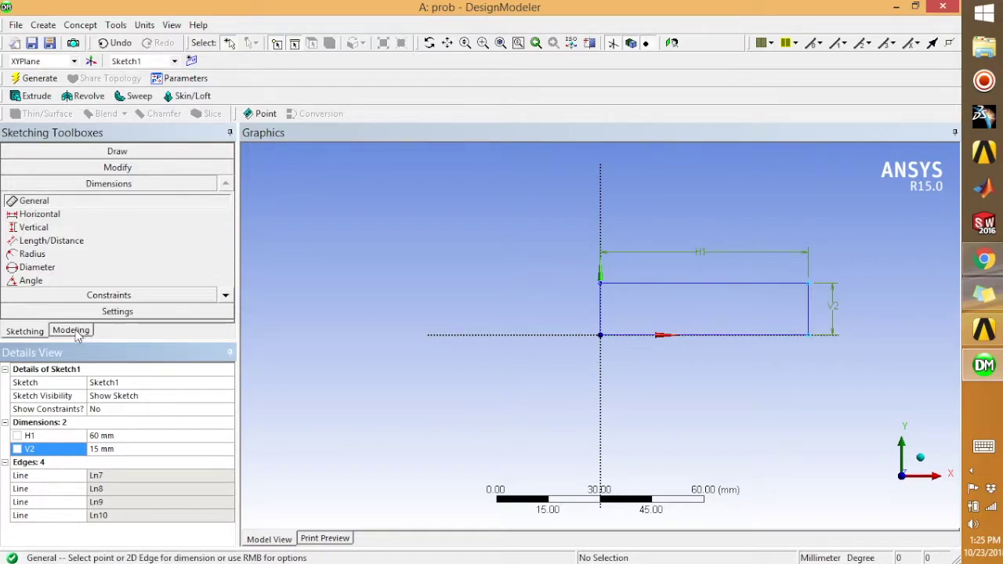
# Extrude Sketch1 to a depth of 220 mm and generate the bar
pyautogui.click(36, 96)
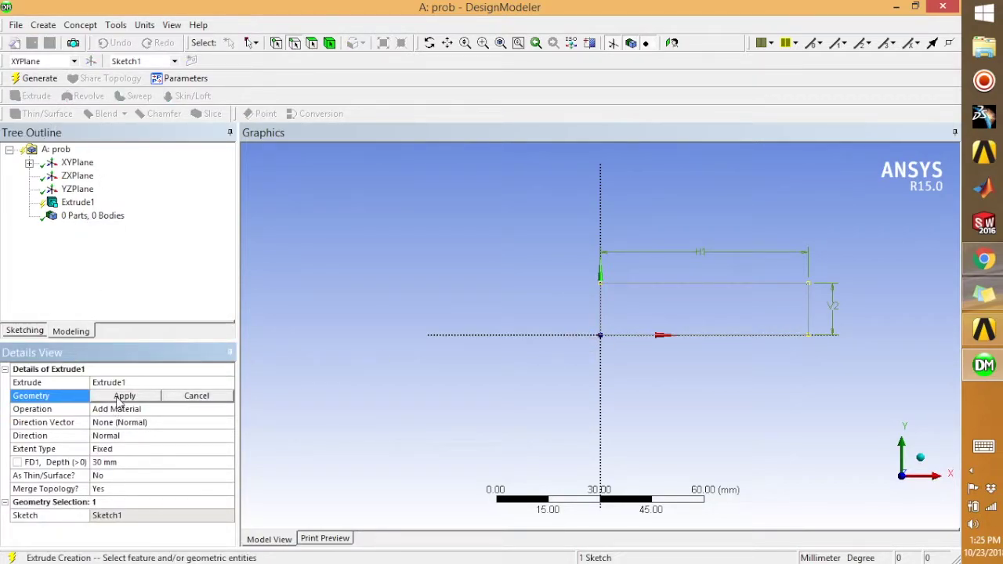
pyautogui.click(29, 163)
pyautogui.click(96, 176)
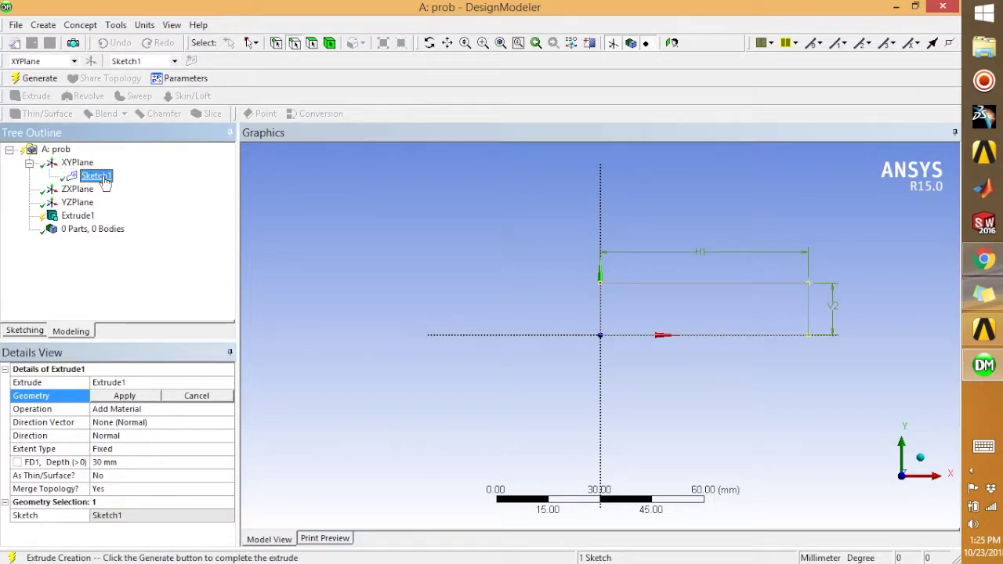
pyautogui.click(125, 397)
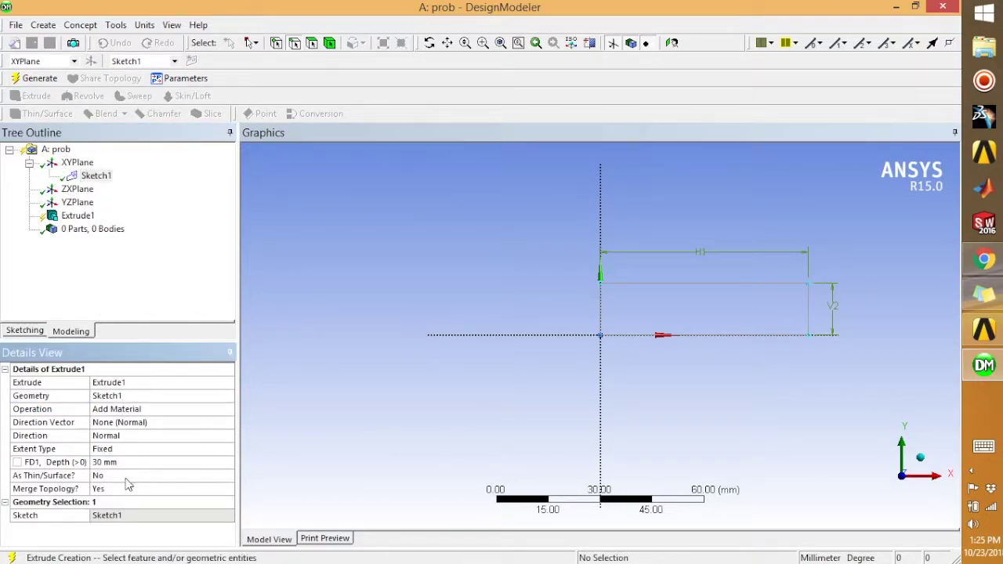
pyautogui.click(125, 463)
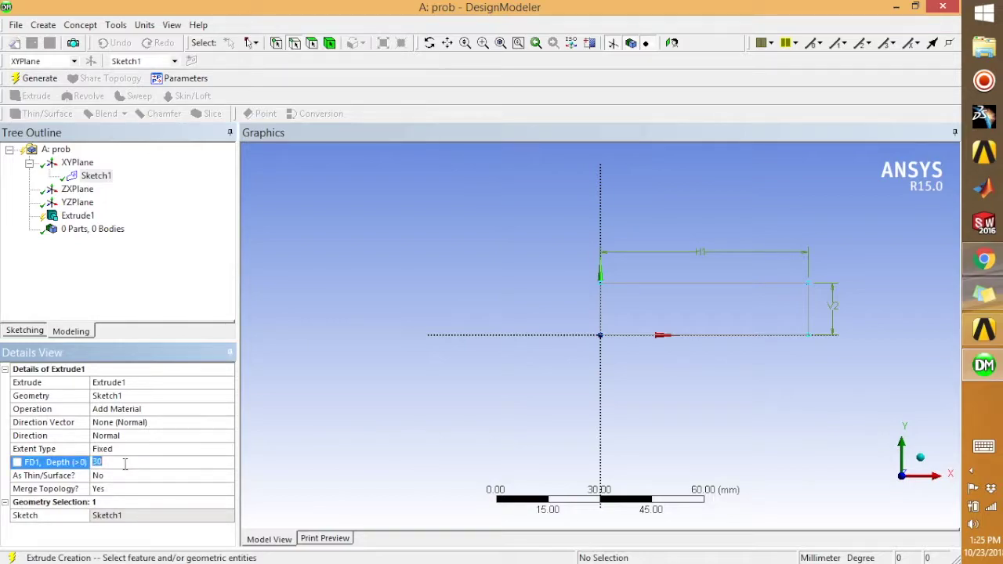
pyautogui.write('22')
pyautogui.click(39, 78)
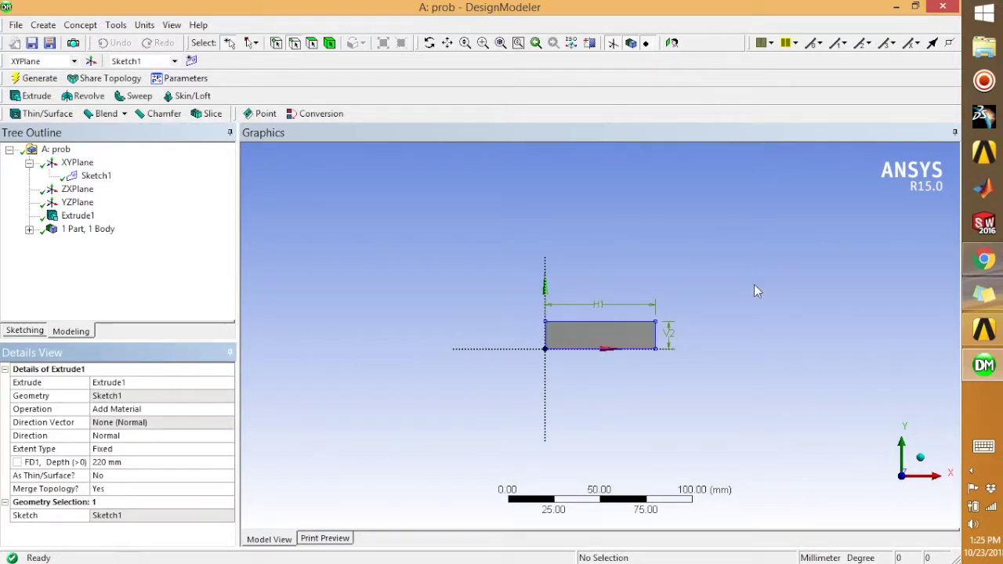
# Orbit the bar with the sketch plane hidden, then return to Workbench
pyautogui.moveTo(754, 289); pyautogui.dragTo(835, 299, button='middle')
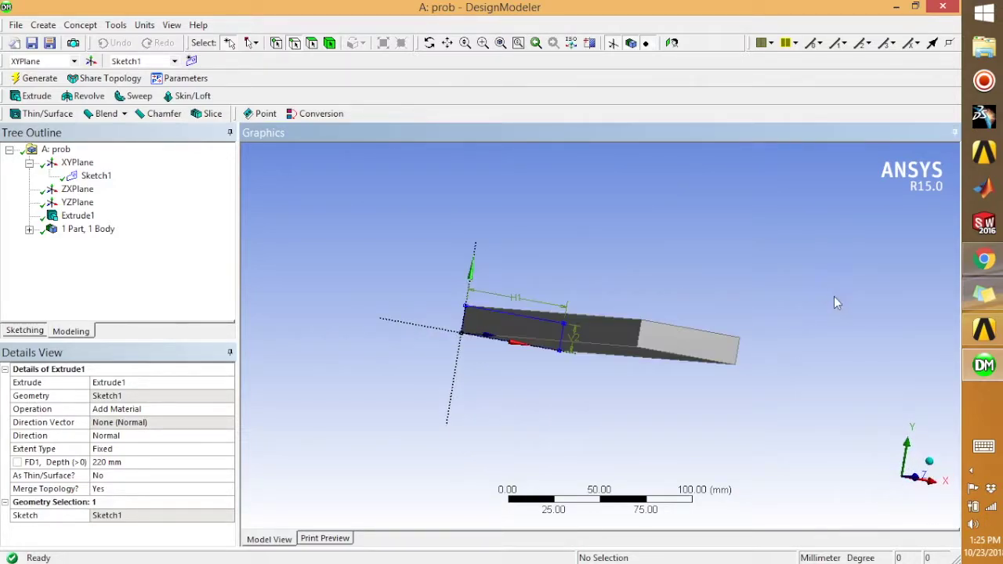
pyautogui.moveTo(665, 276); pyautogui.dragTo(664, 433, button='middle')
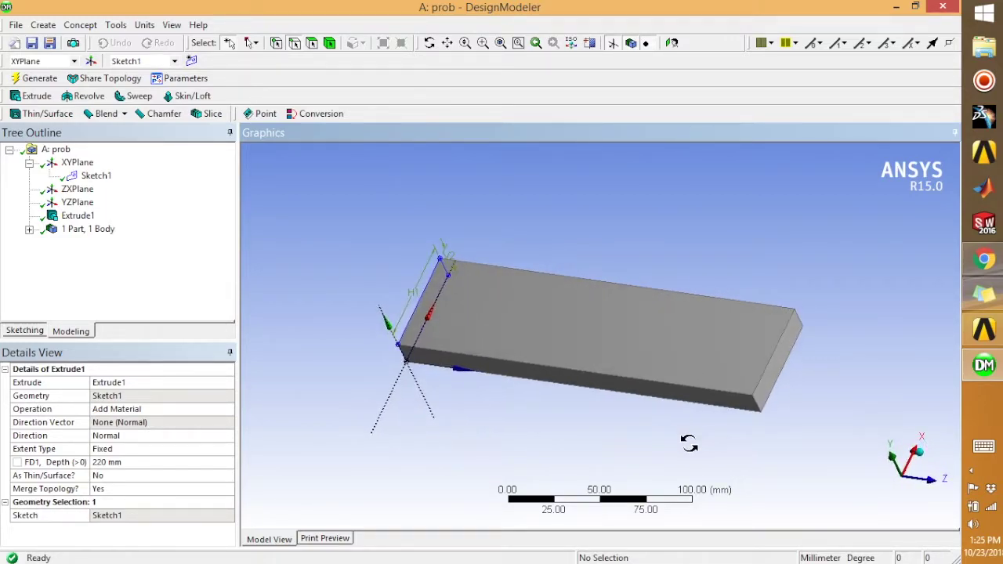
pyautogui.click(613, 42)
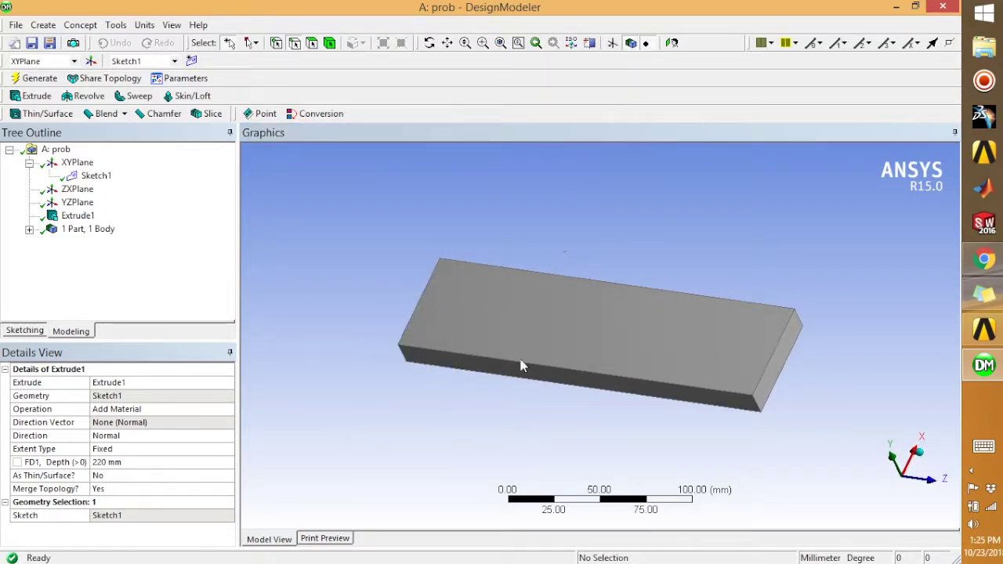
pyautogui.moveTo(546, 410); pyautogui.dragTo(700, 164, button='middle')
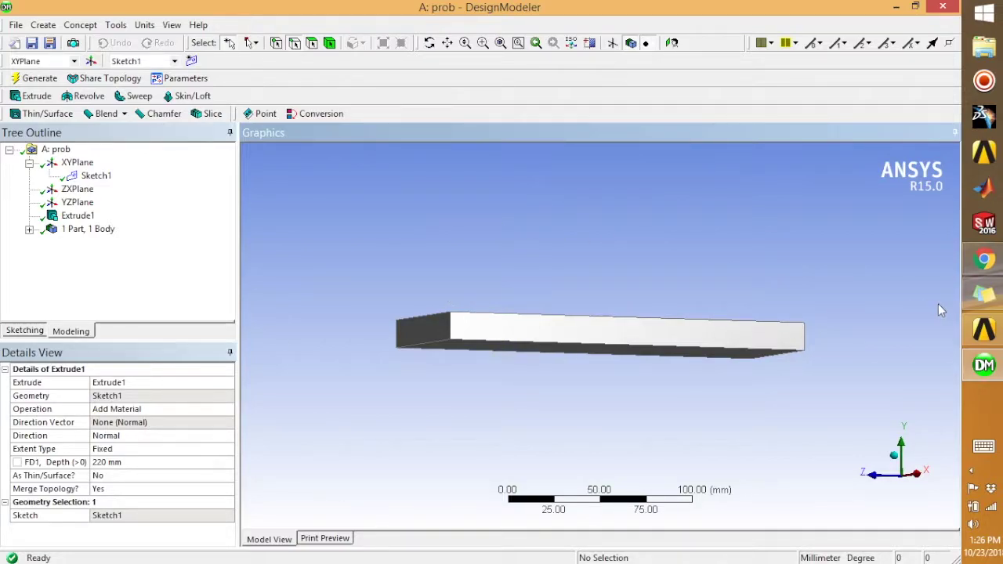
pyautogui.click(984, 328)
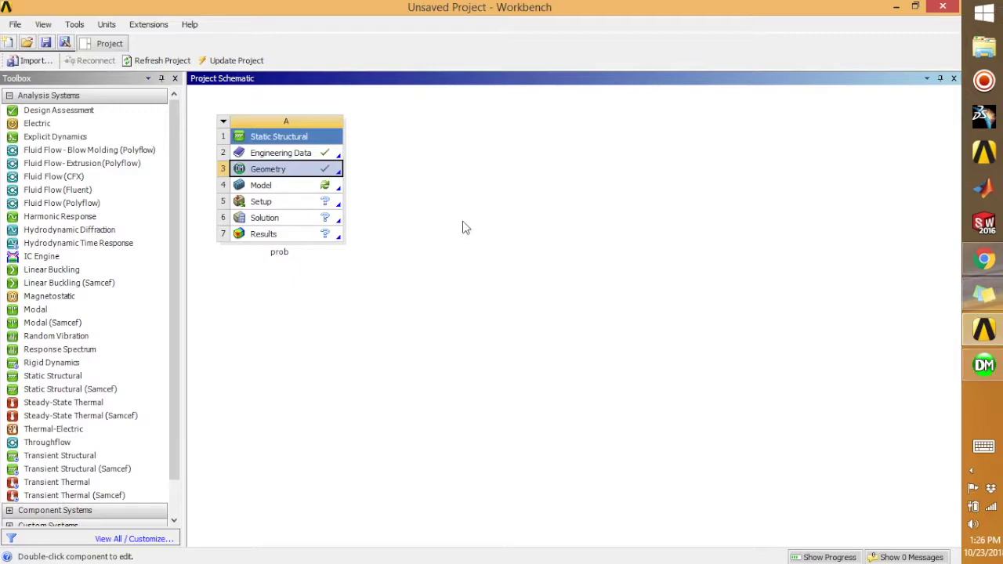
# Open Engineering Data and display the General Materials library from Engineering Data Sources
pyautogui.doubleClick(313, 153)
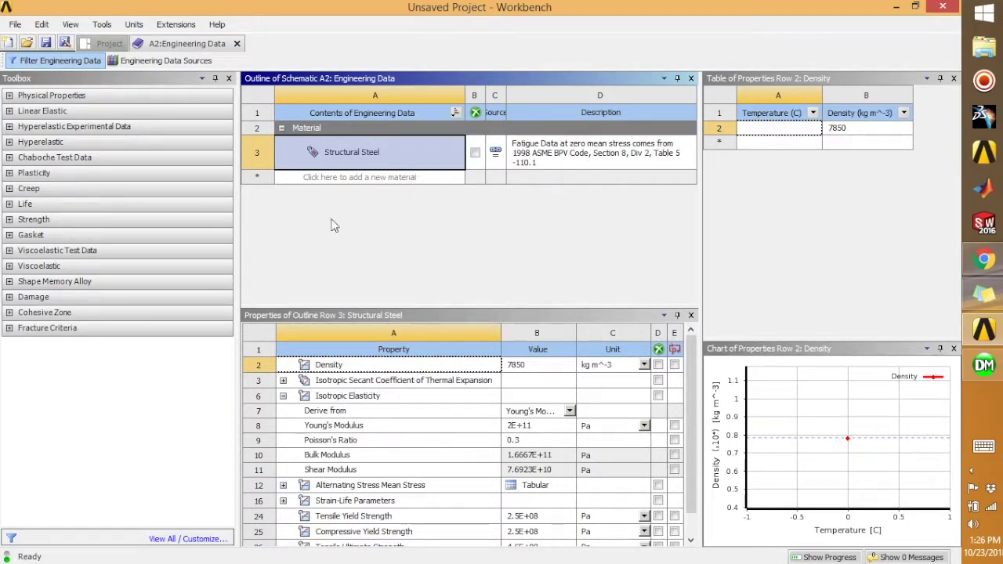
pyautogui.click(170, 63)
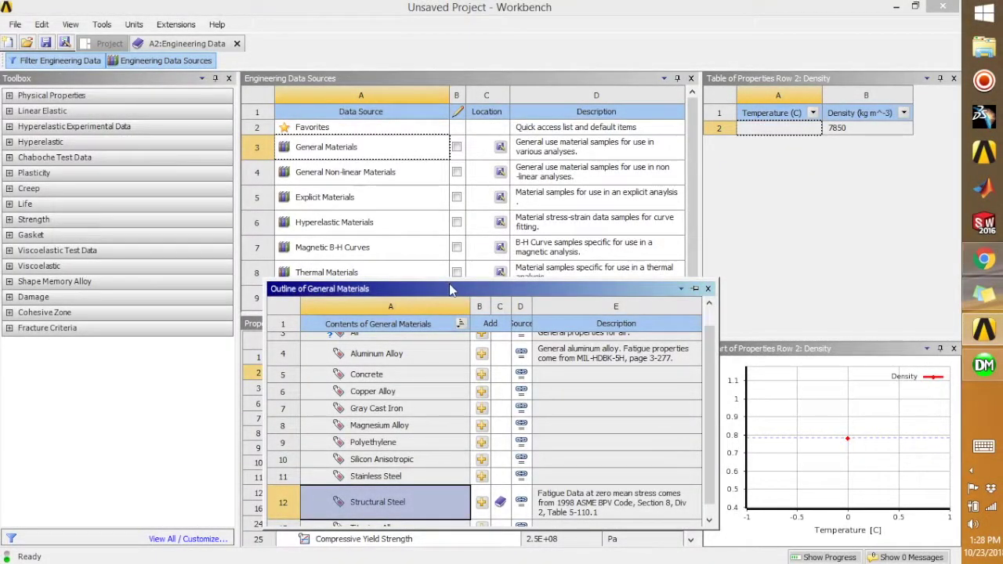
# Compare Stainless Steel with Structural Steel properties, then add Stainless Steel to the project
pyautogui.moveTo(449, 288); pyautogui.dragTo(434, 138)
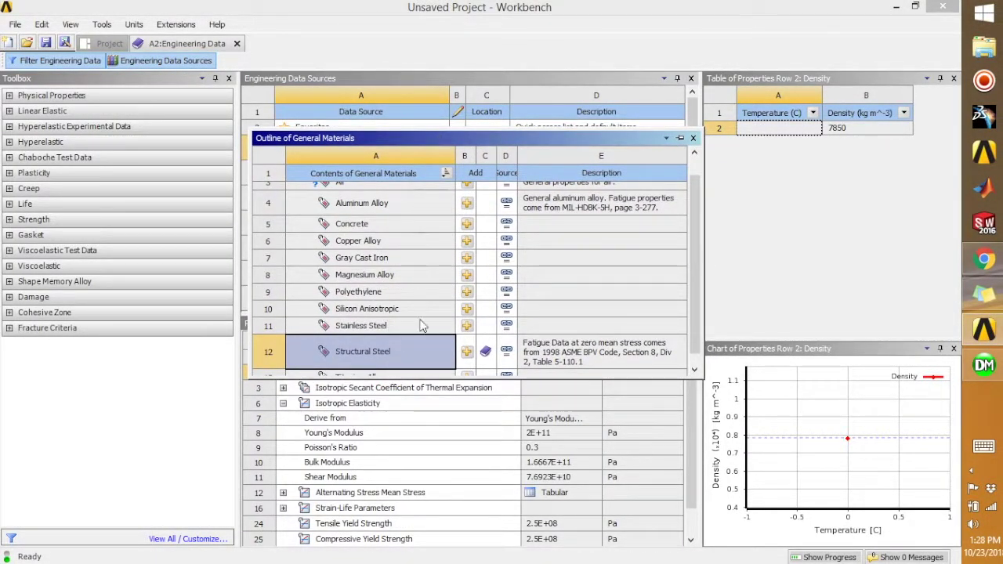
pyautogui.moveTo(452, 378); pyautogui.dragTo(447, 474)
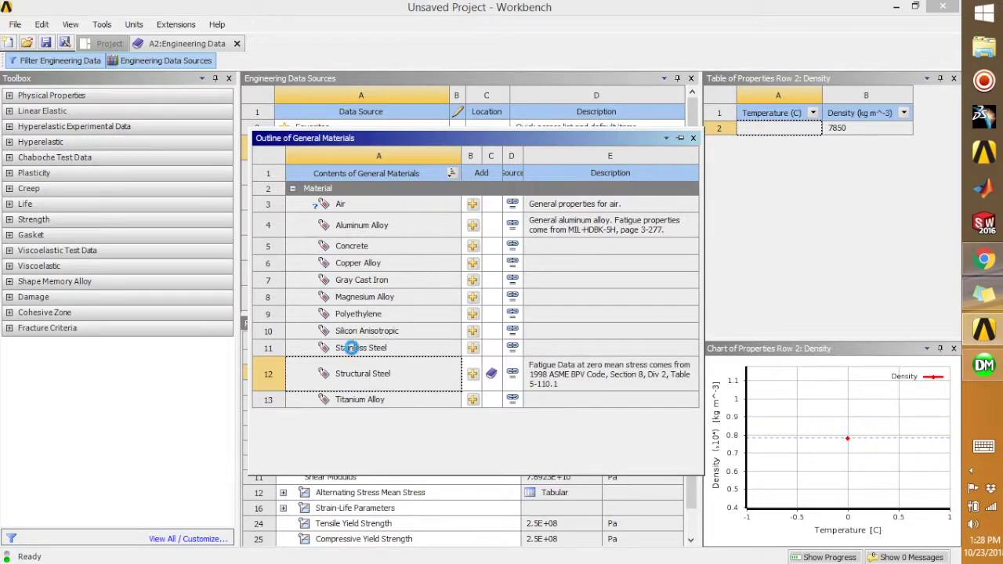
pyautogui.click(354, 351)
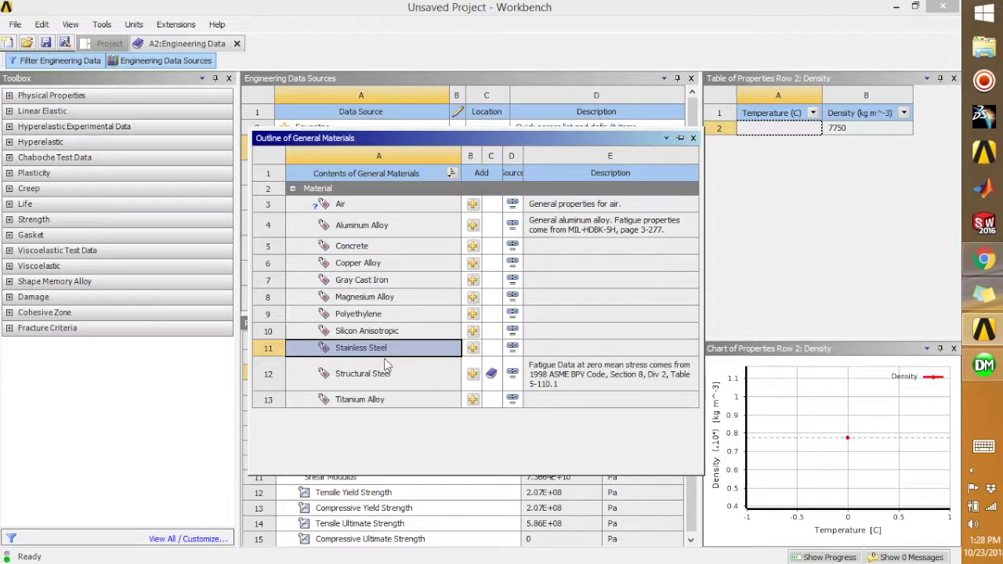
pyautogui.moveTo(441, 144); pyautogui.dragTo(211, 5)
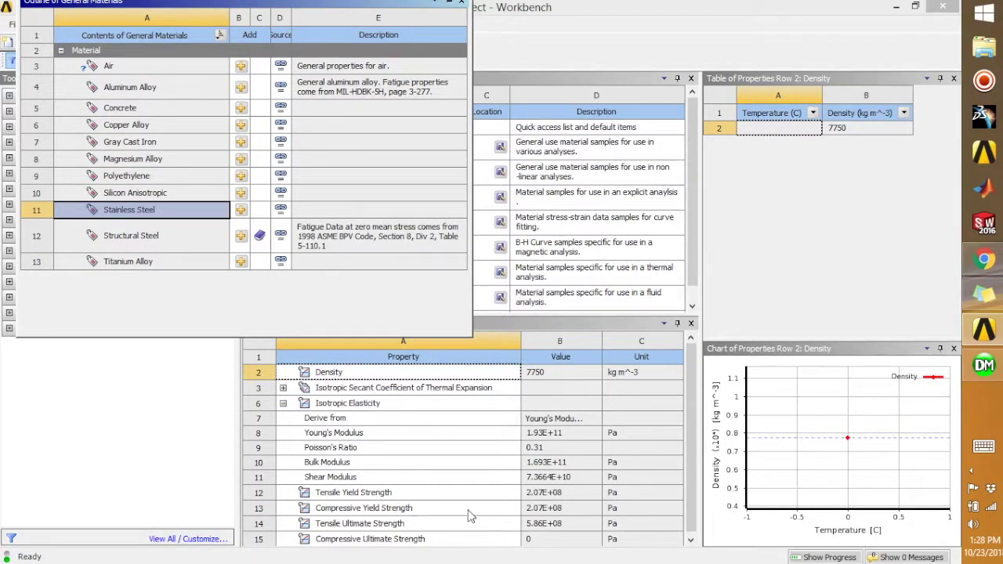
pyautogui.click(157, 235)
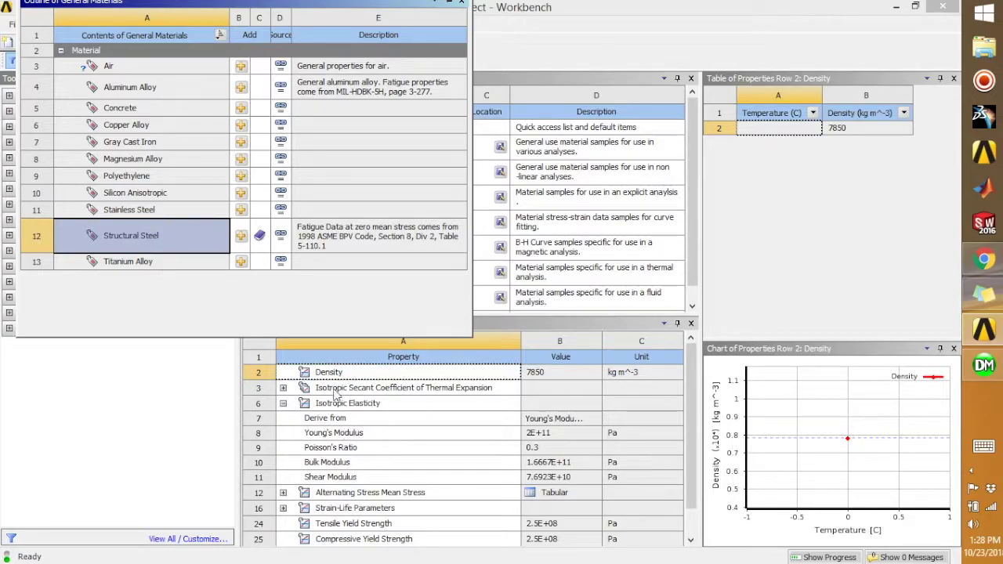
pyautogui.click(147, 215)
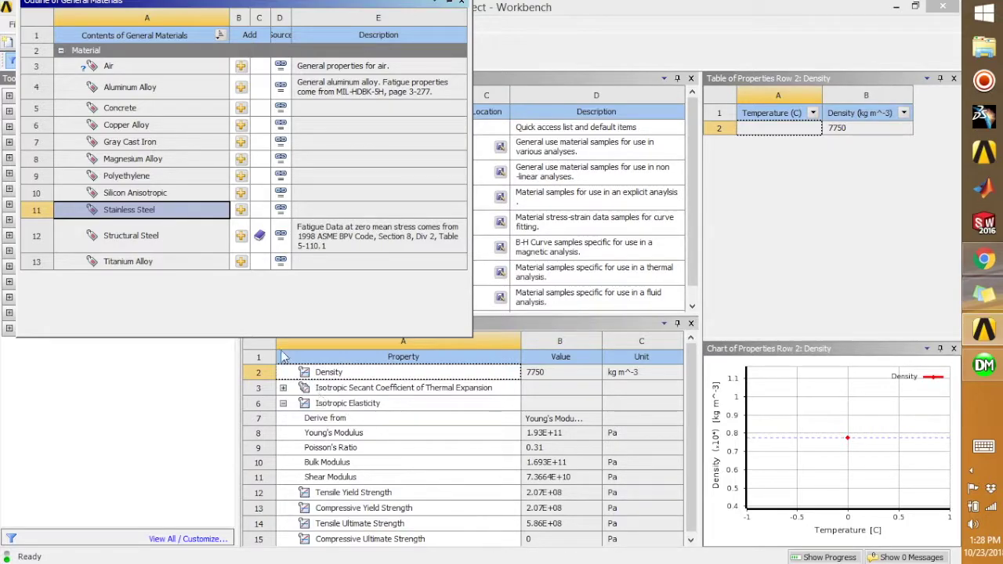
pyautogui.click(242, 211)
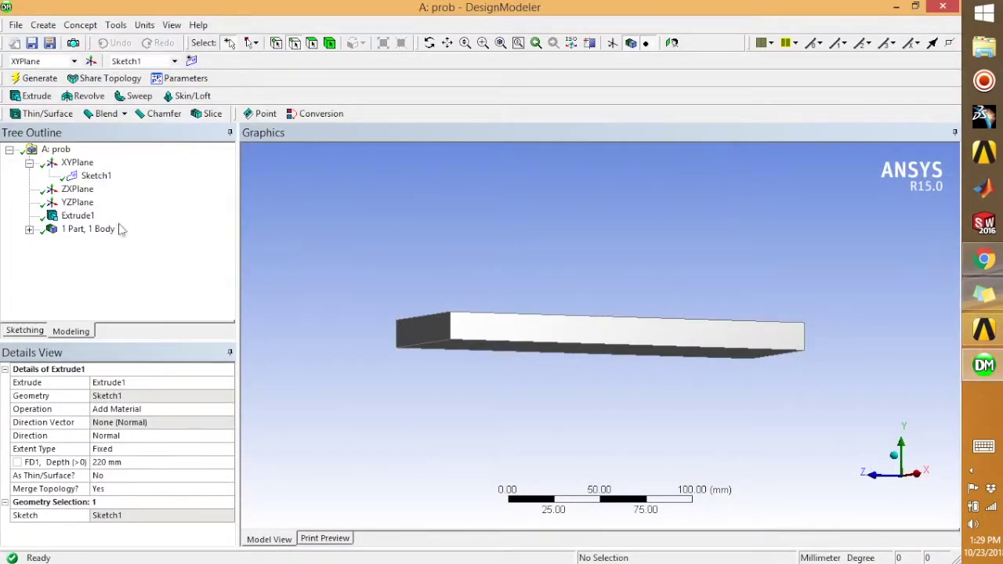
# Bring Engineering Data back to the front and turn off Filter Engineering Data
pyautogui.click(983, 329)
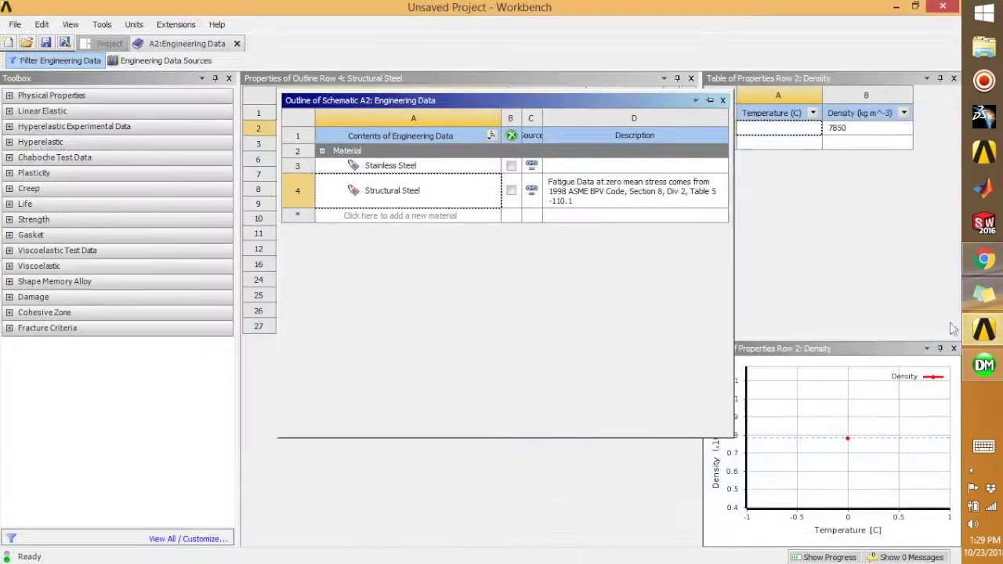
pyautogui.click(65, 60)
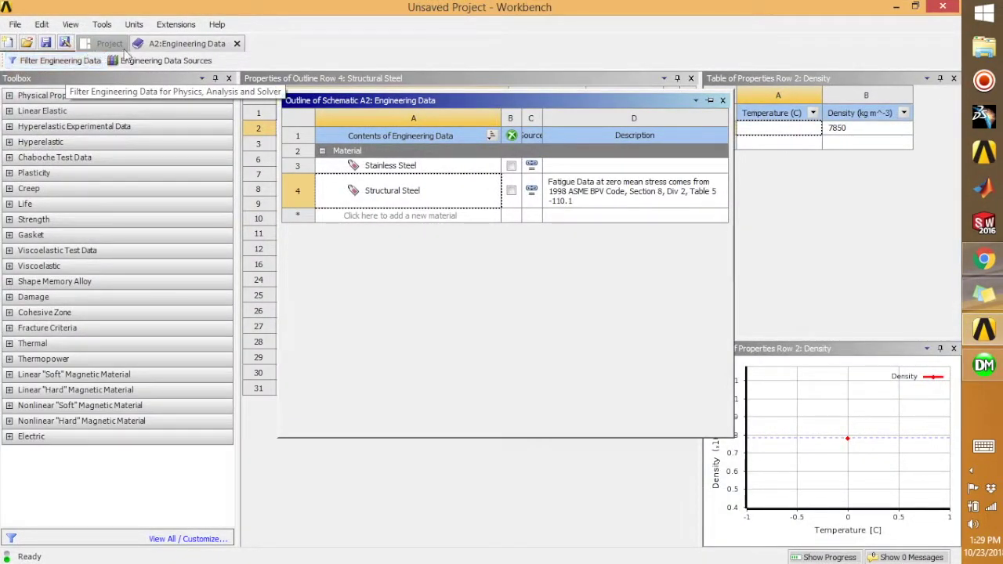
# Open the Model cell from the Project schematic and bring the Mechanical window forward
pyautogui.click(95, 46)
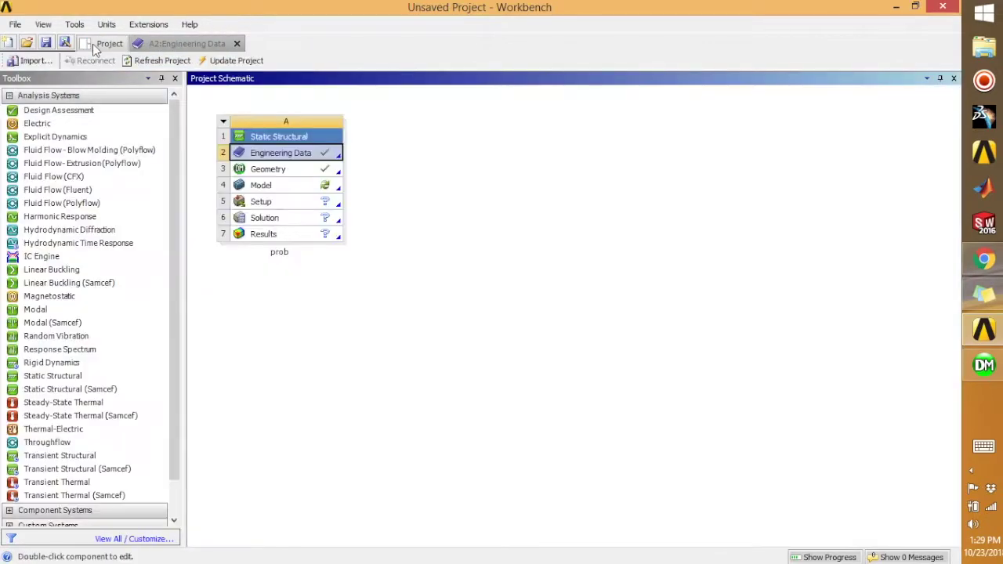
pyautogui.doubleClick(286, 192)
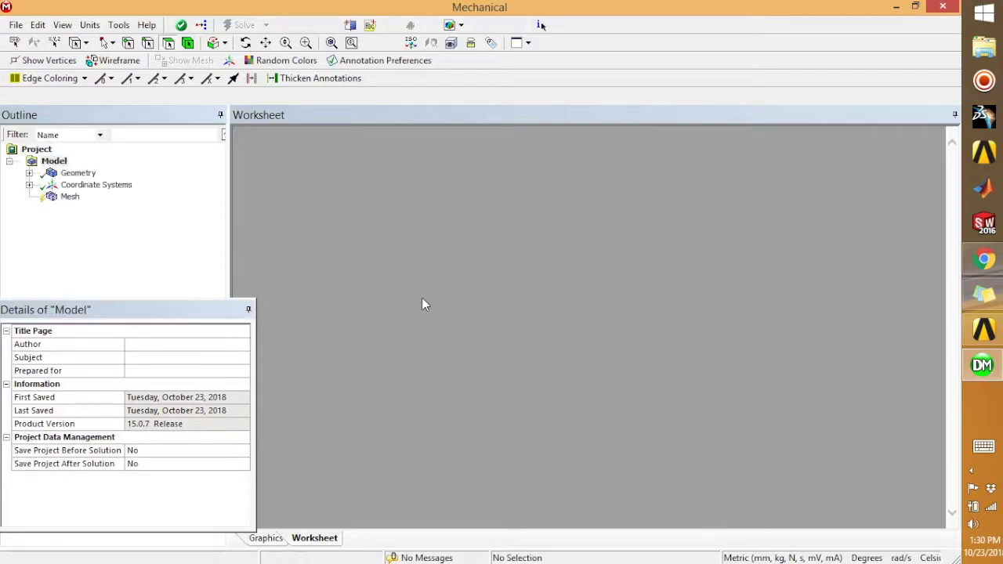
pyautogui.hotkey('alt', 'Tab')
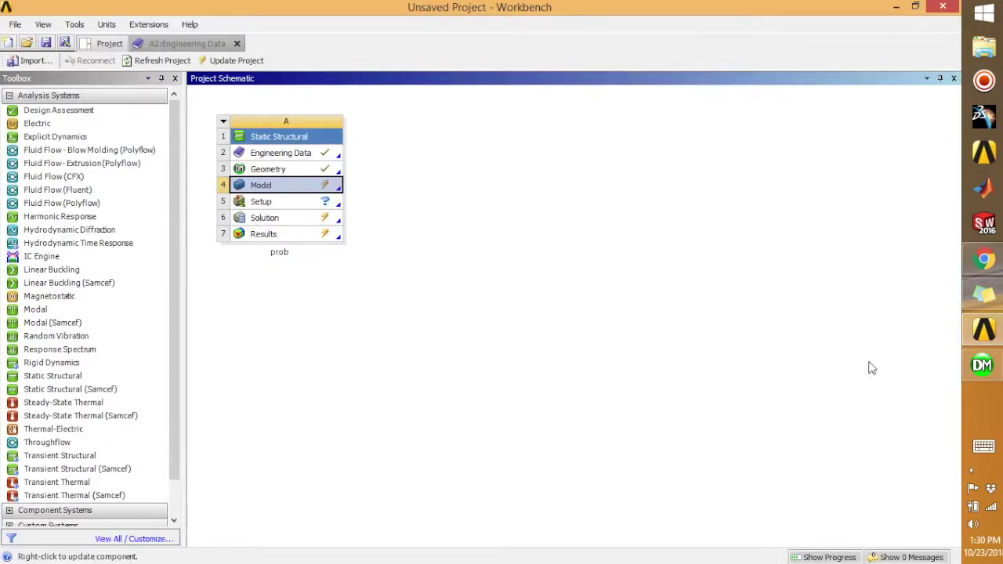
pyautogui.moveTo(981, 365)
pyautogui.click(905, 420)
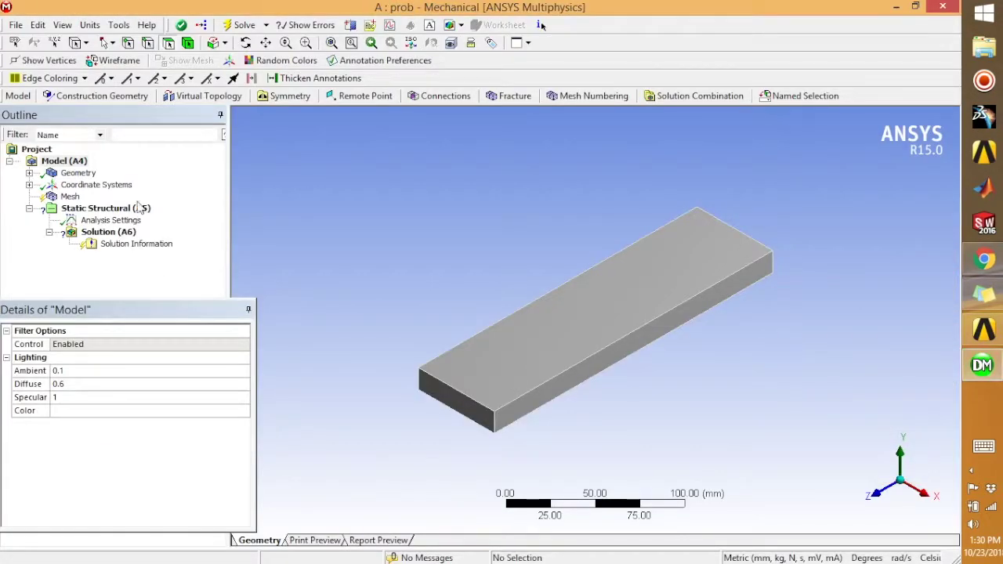
# Change the bar's Solid body material from Structural Steel to Stainless Steel, then go back to Workbench
pyautogui.click(29, 172)
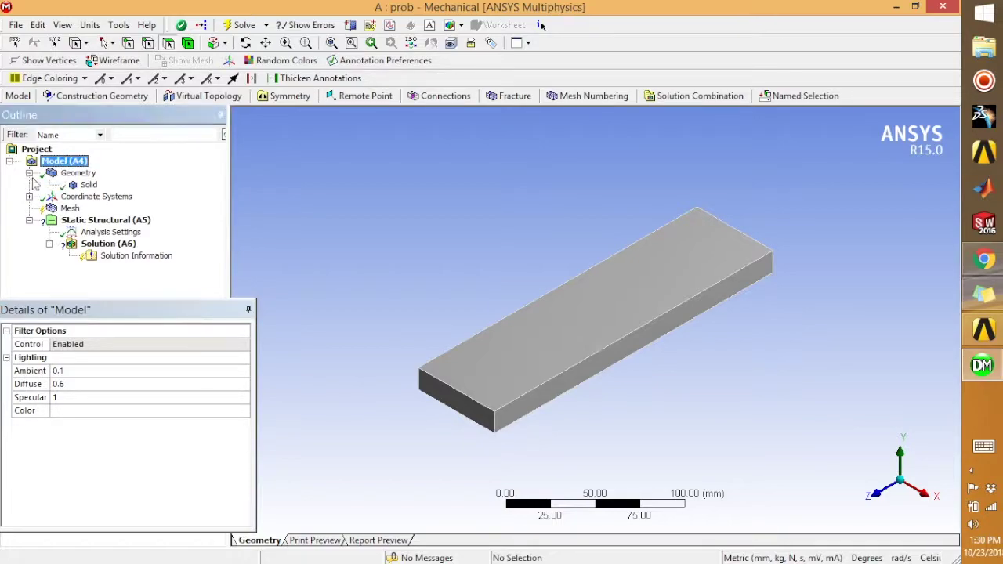
pyautogui.click(89, 186)
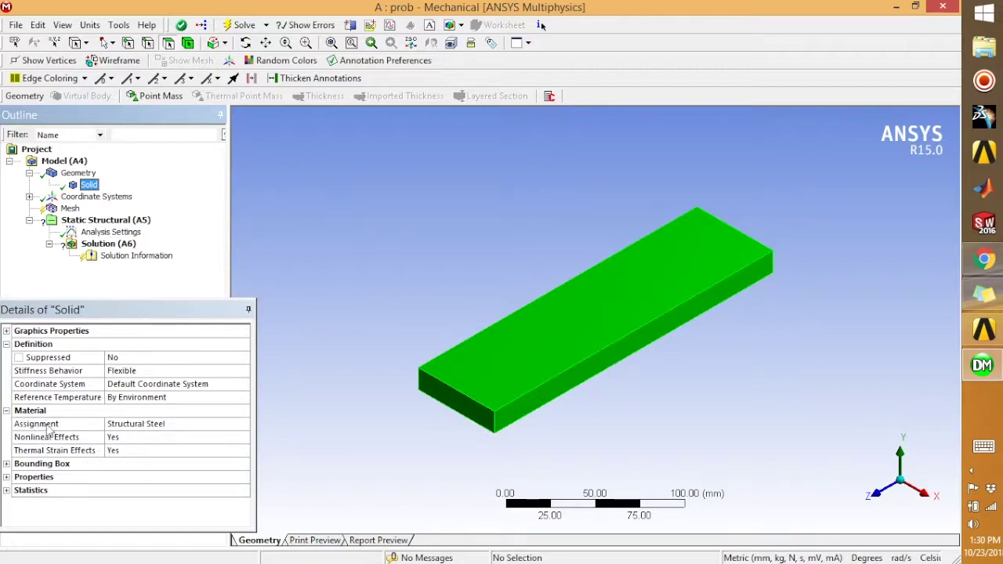
pyautogui.click(184, 423)
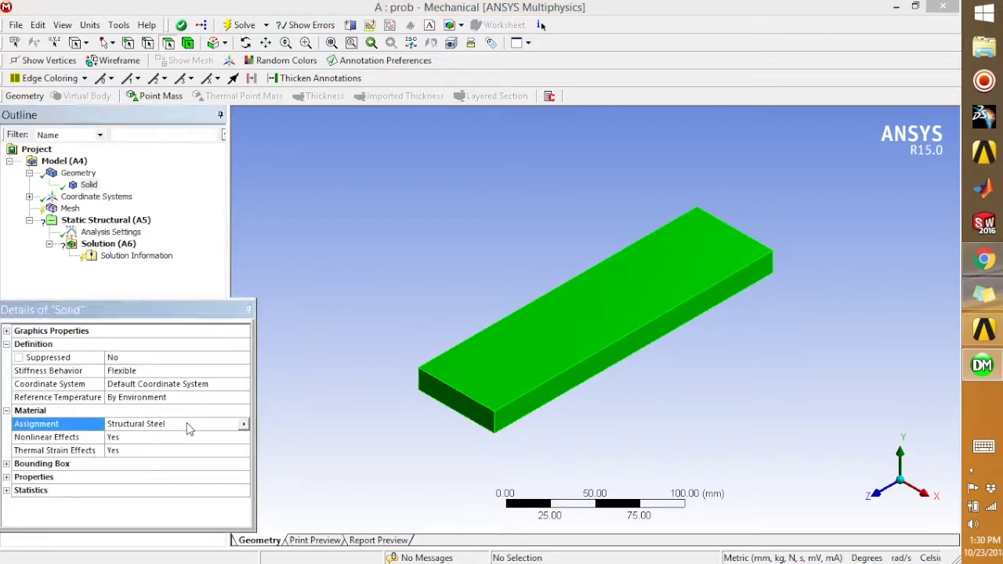
pyautogui.click(245, 425)
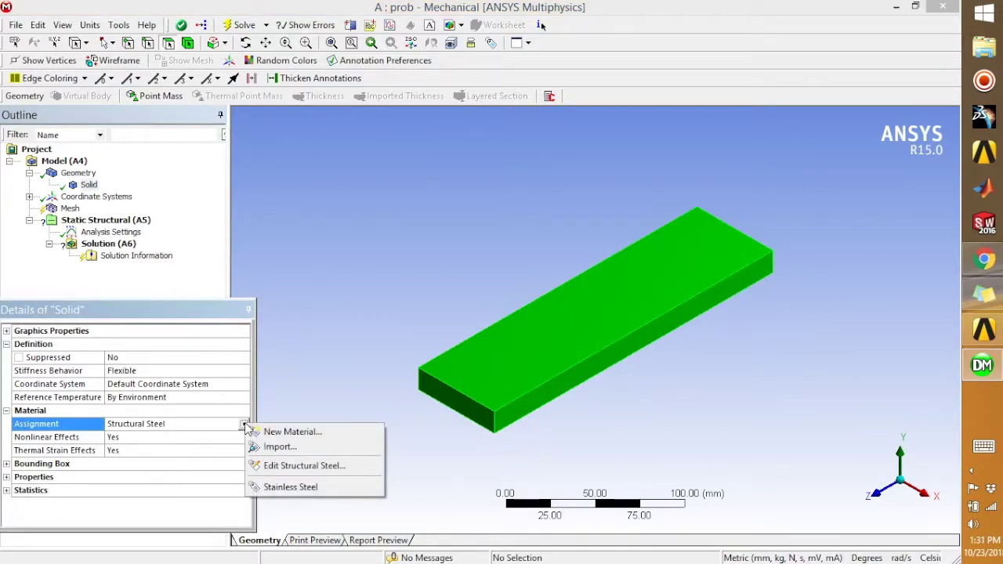
pyautogui.click(309, 487)
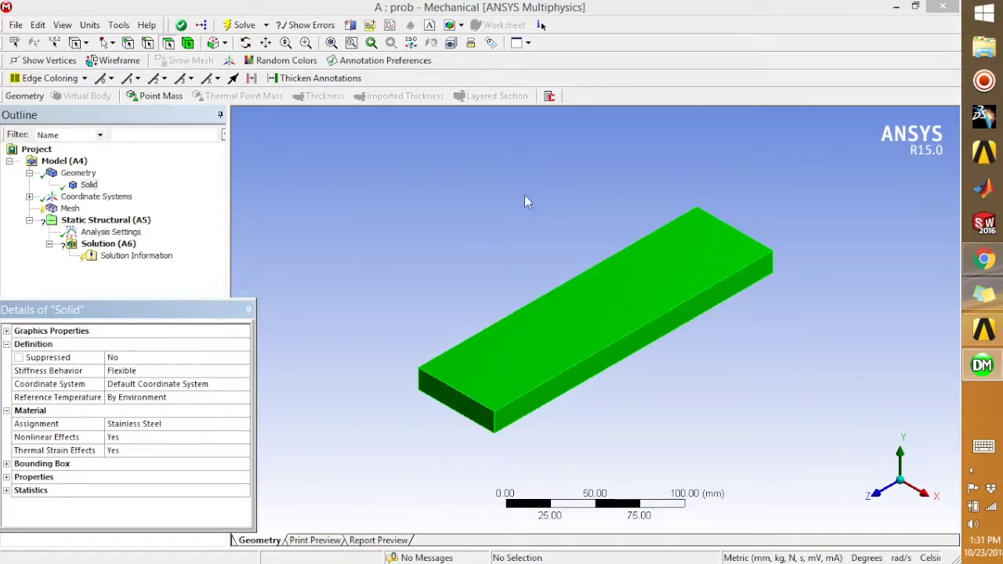
pyautogui.click(984, 329)
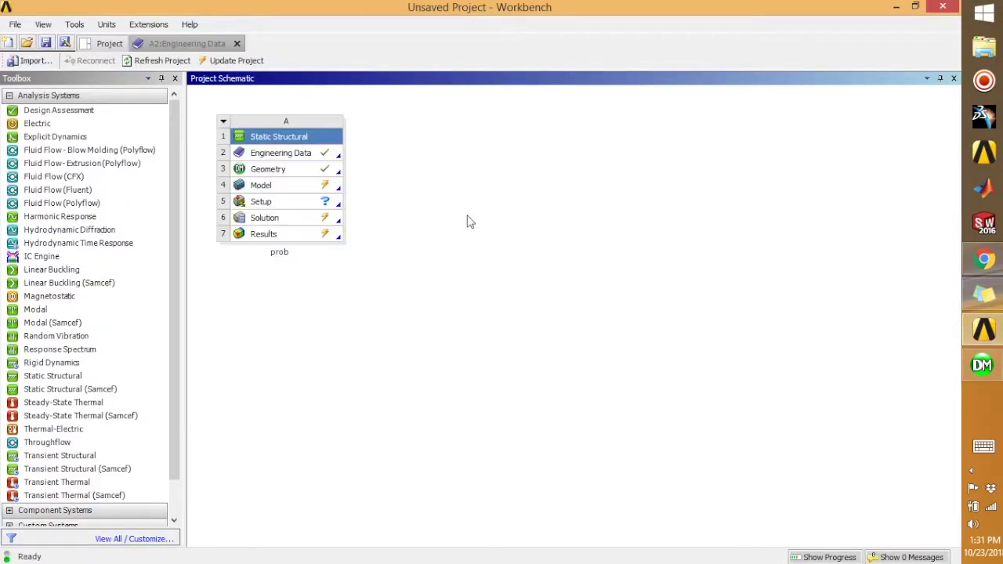
# Run Update Project so prob's Model cell completes with the Stainless Steel material
pyautogui.click(221, 68)
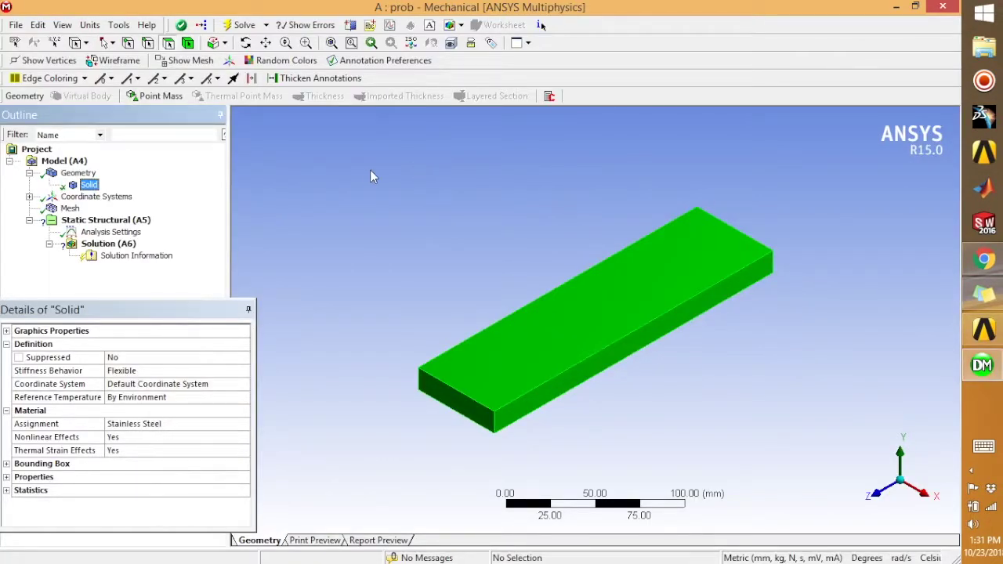
pyautogui.click(984, 329)
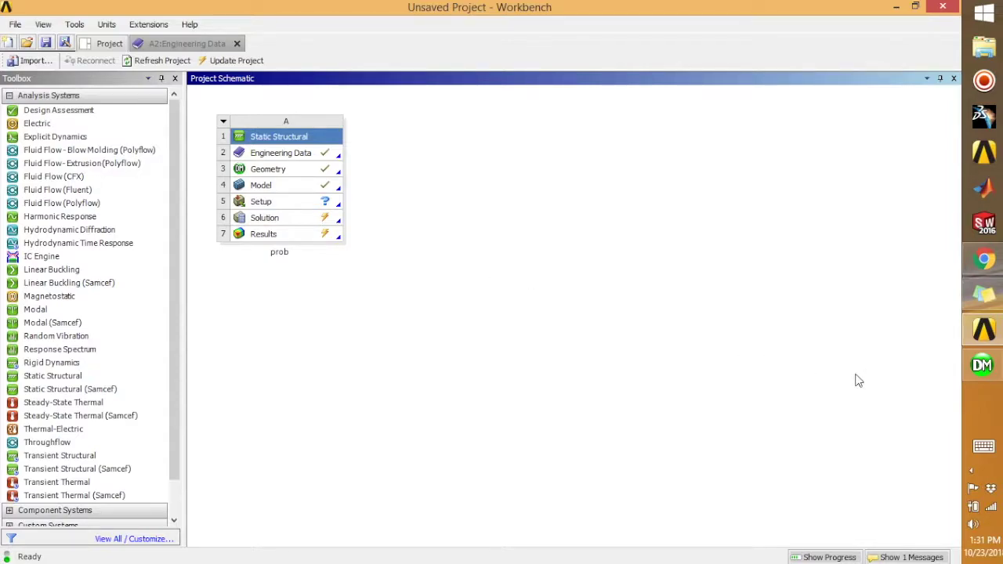
pyautogui.click(971, 470)
pyautogui.click(930, 447)
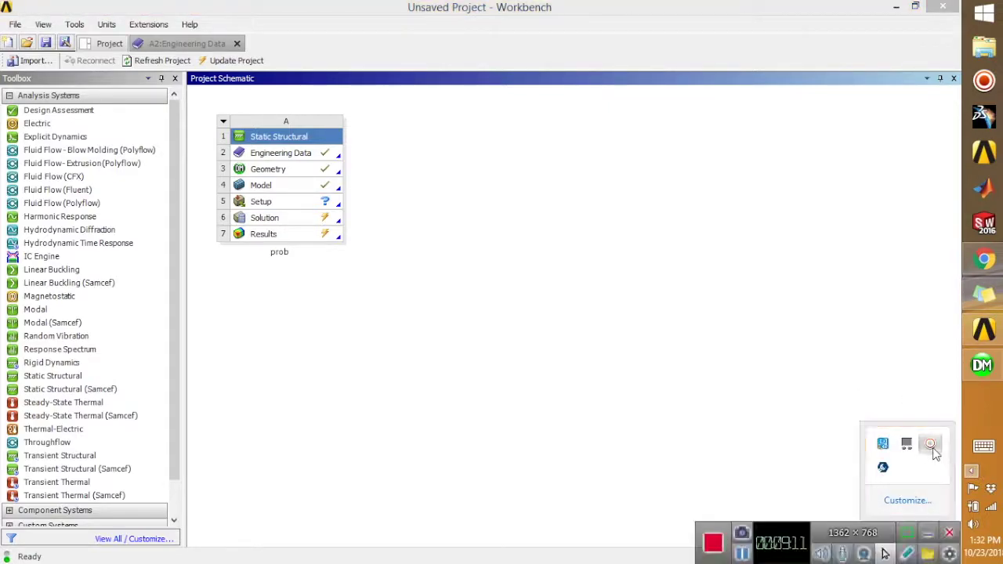